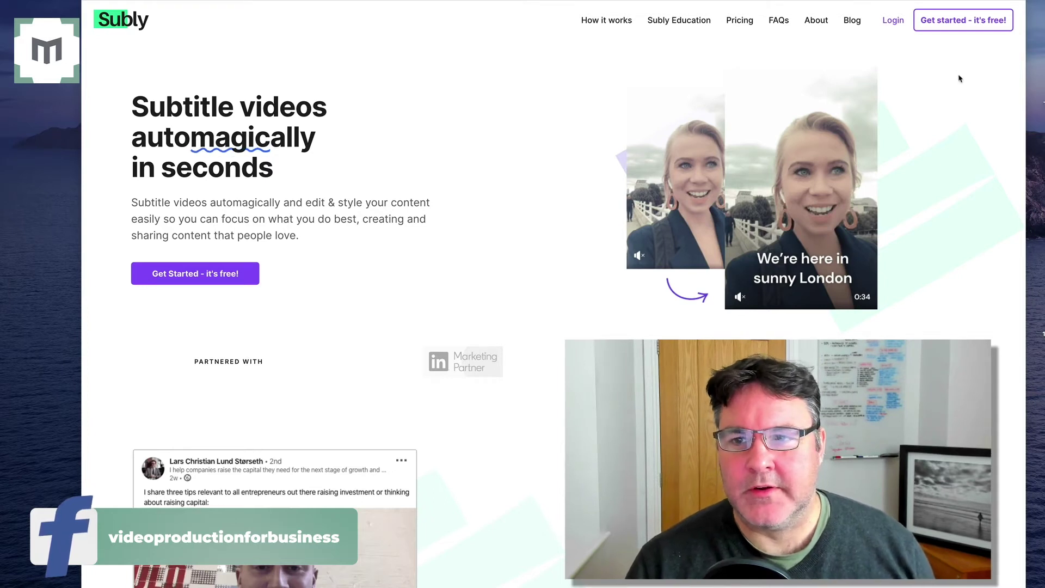
Enter first name, last name, email and password on the free sign-up form and continue.
click(949, 21)
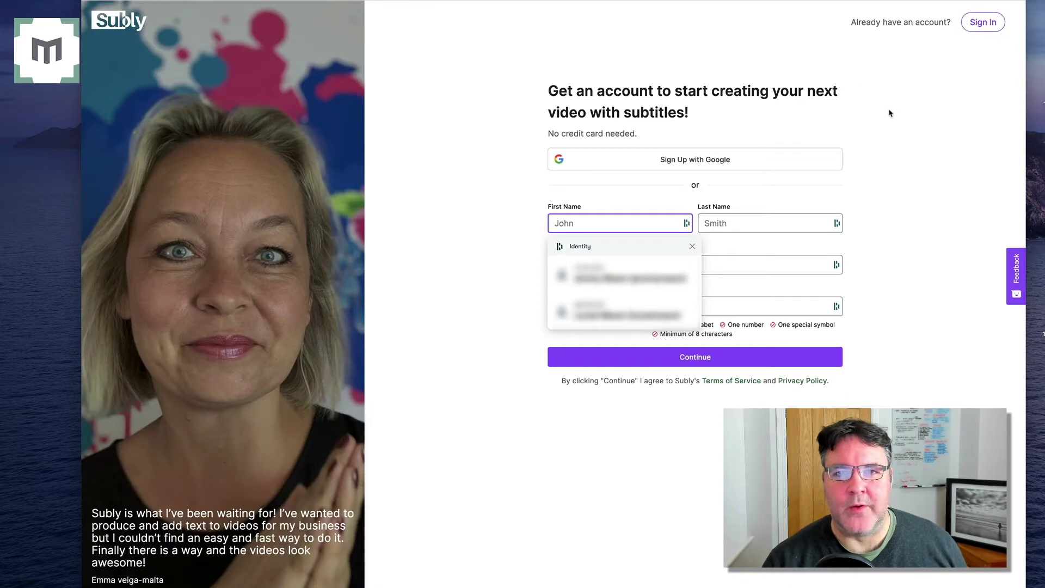
click(450, 188)
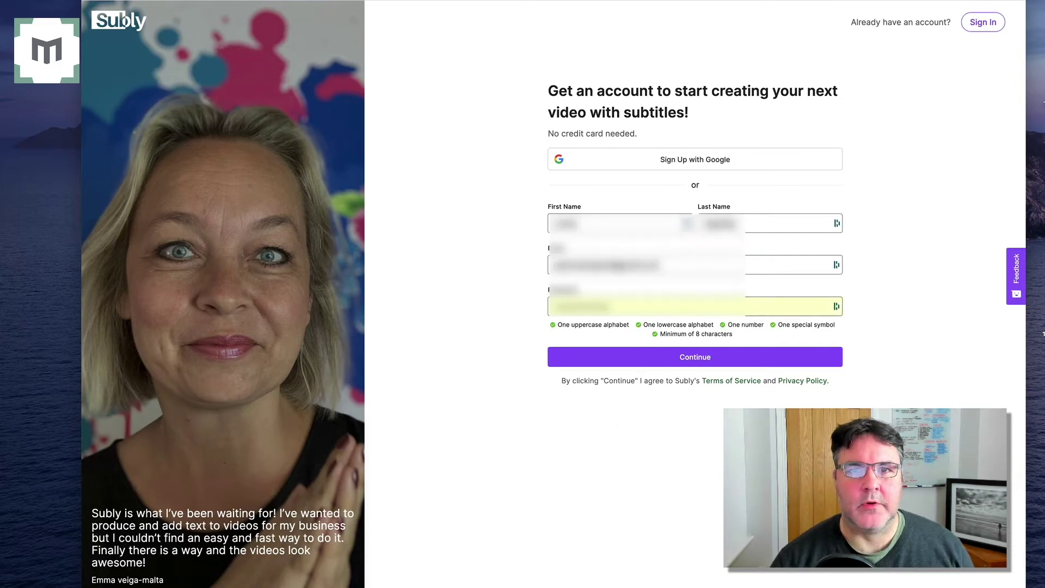
click(706, 368)
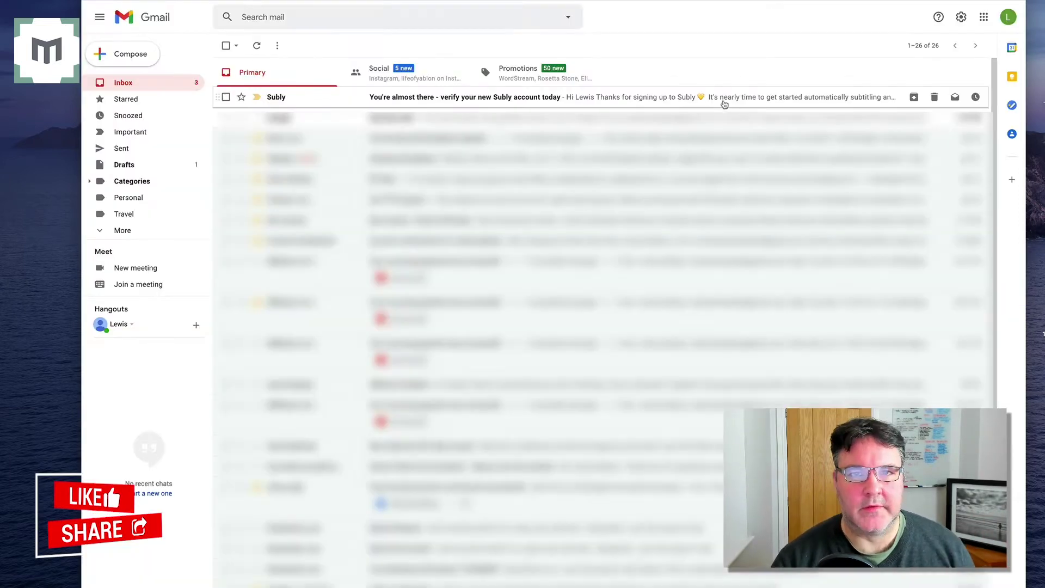
Verify the new account with 'Verify my email' in Subly's Gmail message.
click(478, 98)
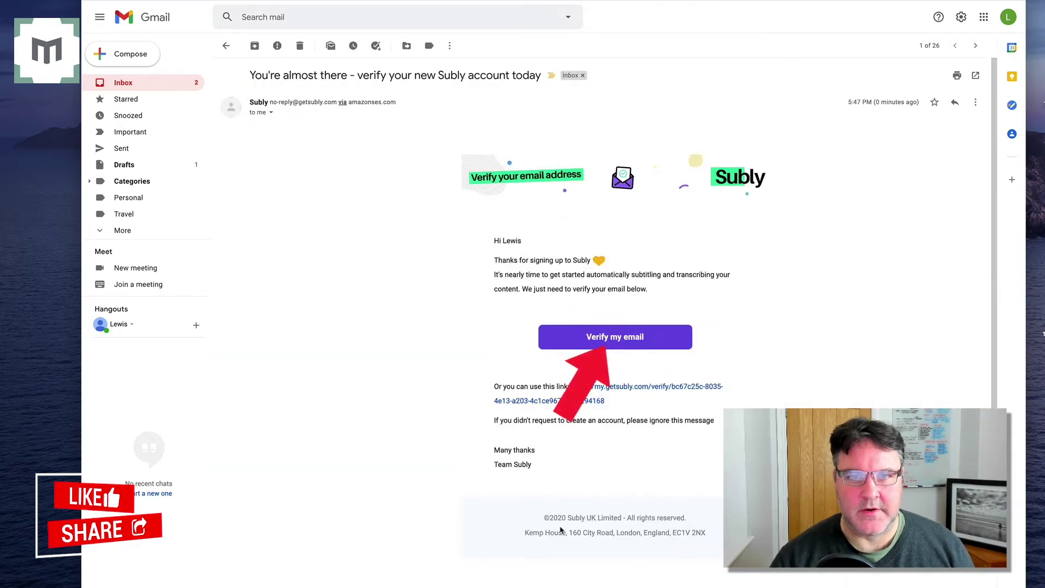
click(612, 338)
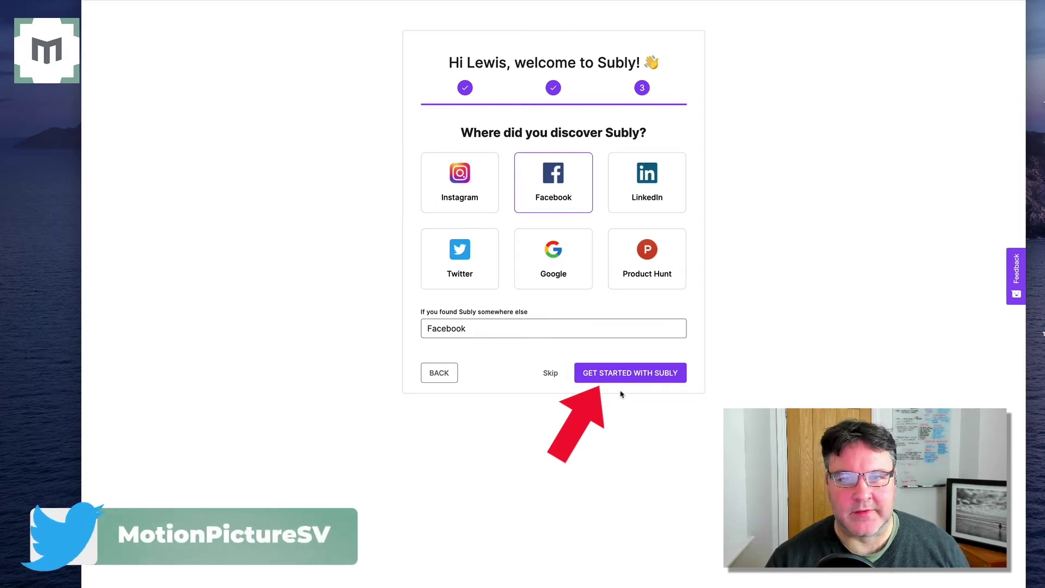
With Facebook as the discovery source, finish with GET STARTED WITH SUBLY.
click(637, 375)
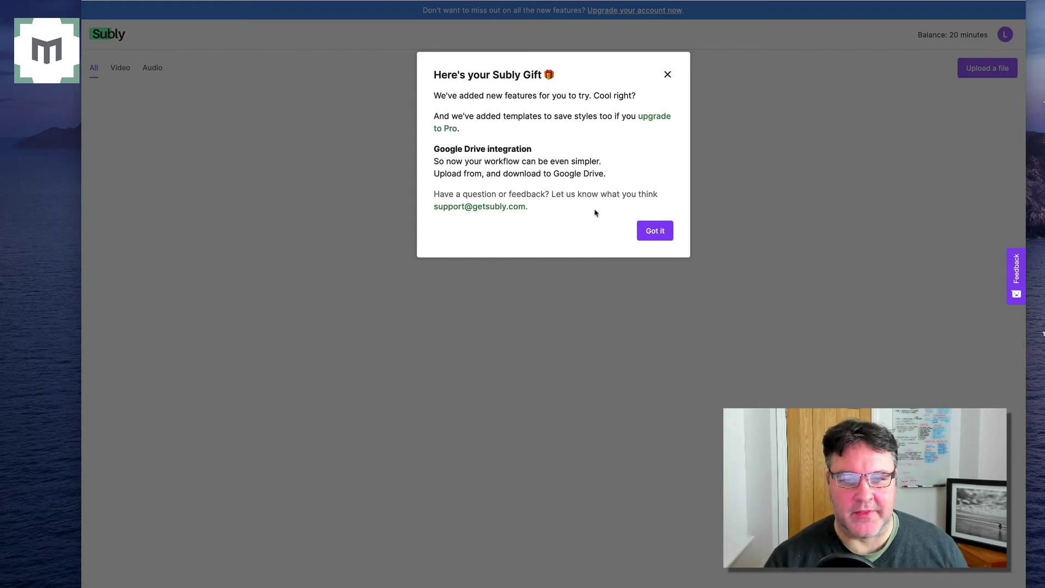
Close the 'Here's your Subly Gift' pop-up and switch the dashboard to the Video tab.
click(655, 231)
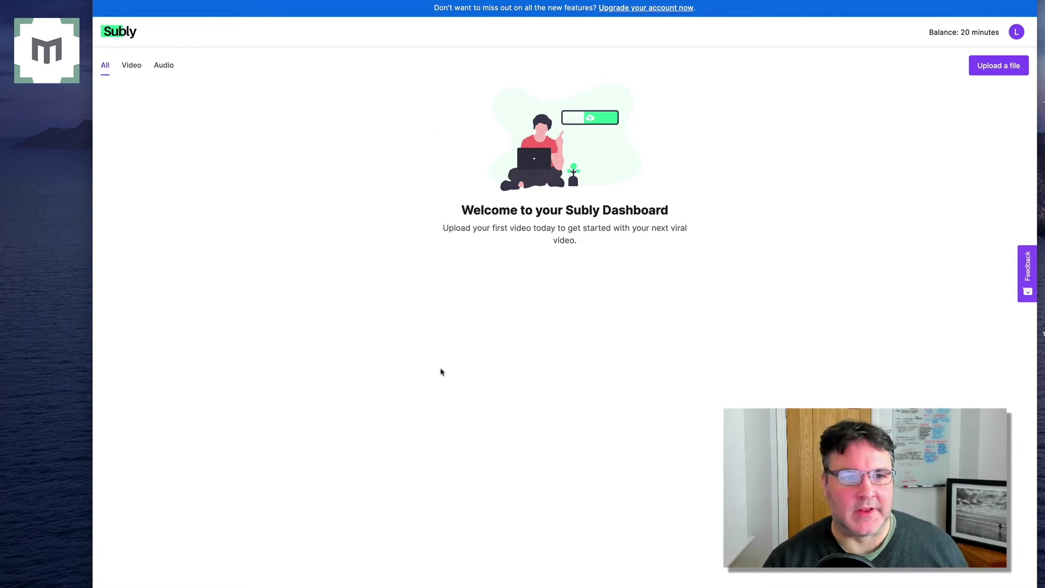
click(132, 65)
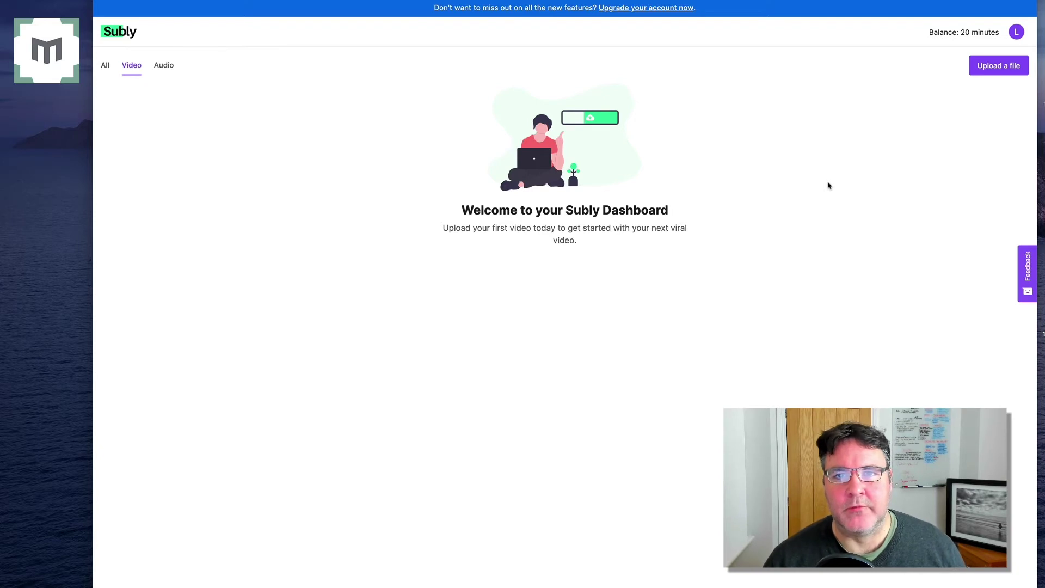
Drop the 'YT Channel Intro Clipped Rushes' video into a new upload, spoken language British English.
click(999, 66)
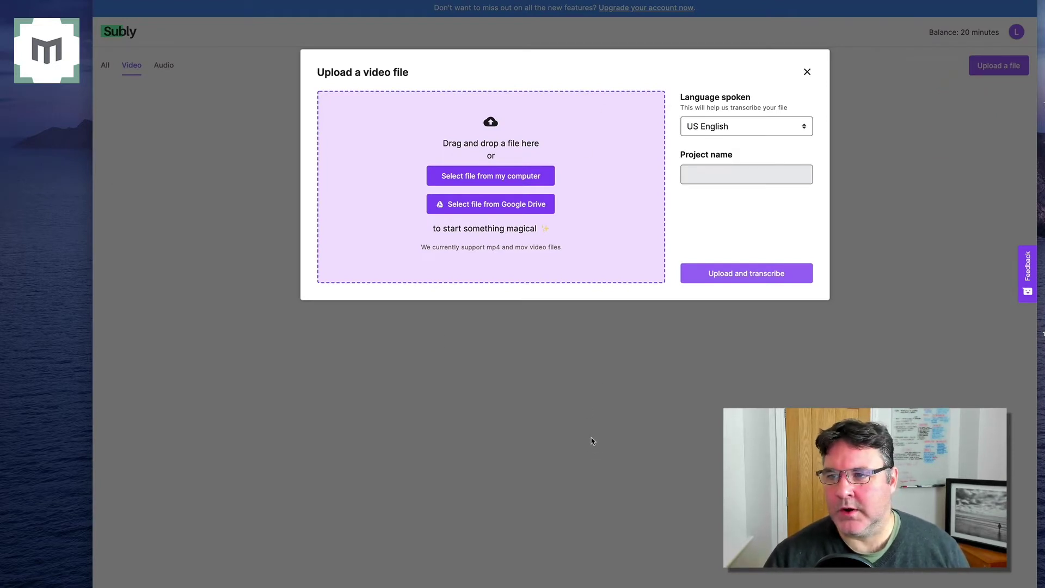
key(super+Tab)
drag(871, 5, 822, 5)
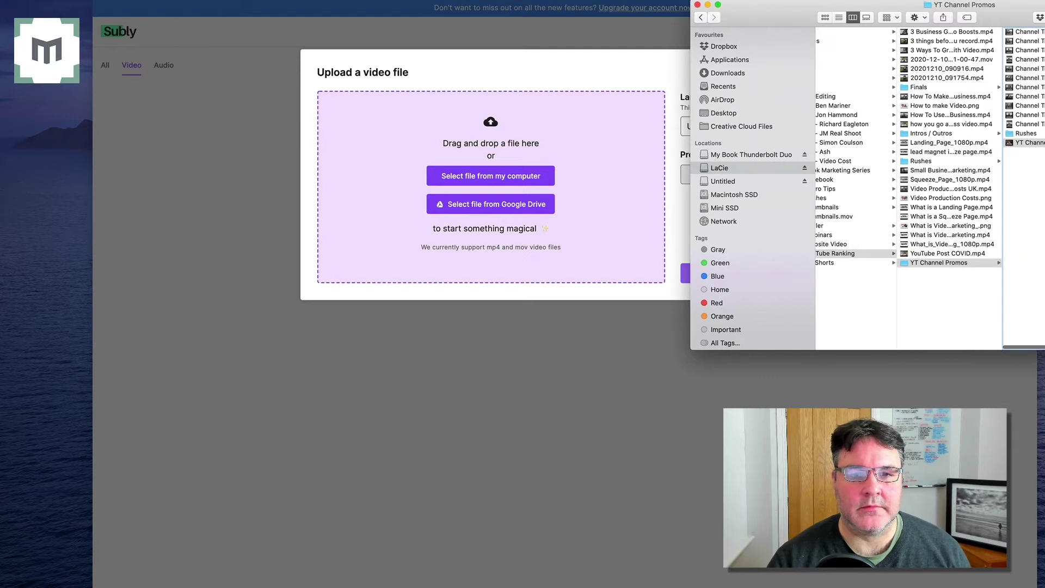
drag(1027, 142, 450, 184)
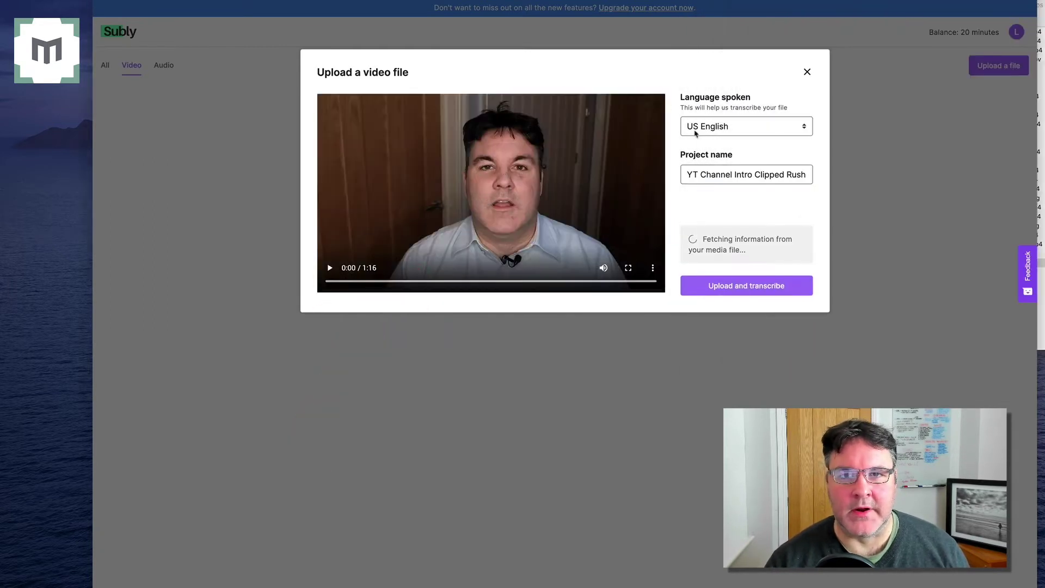
click(771, 128)
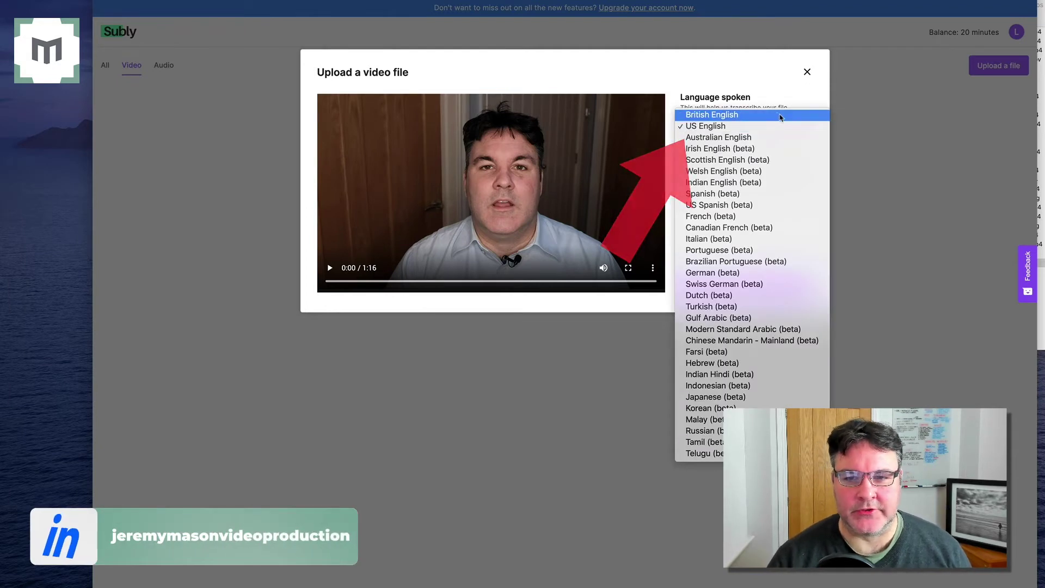
click(762, 114)
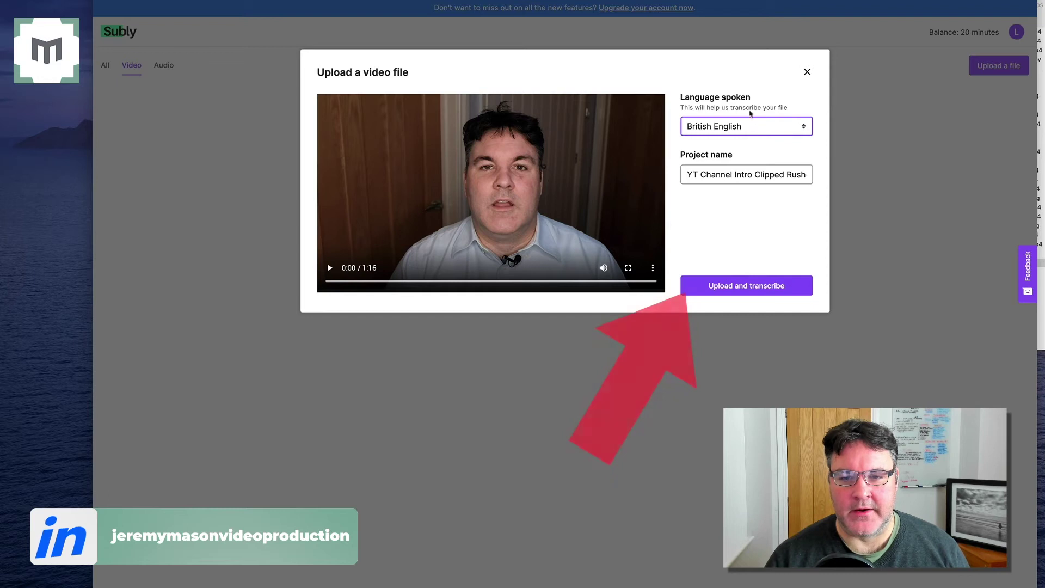
Upload and transcribe the YT Channel Intro Clipped Rushes Export video.
click(749, 290)
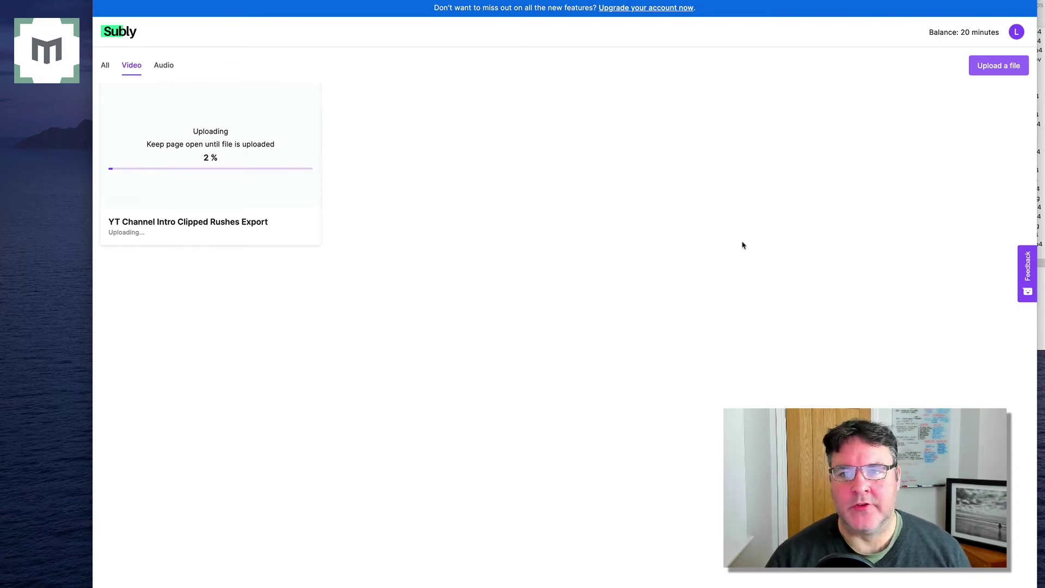
click(950, 1)
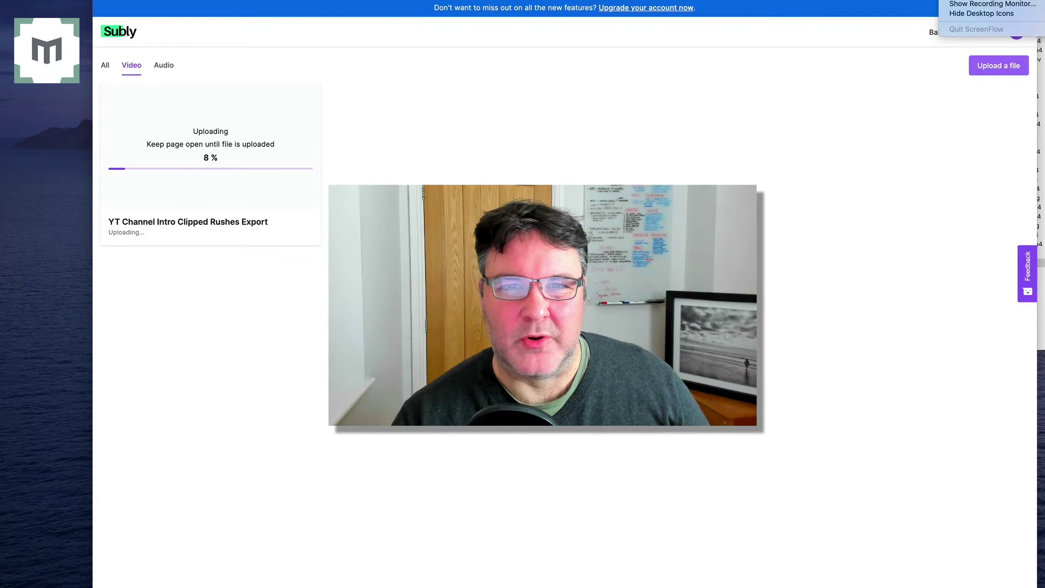
click(942, 2)
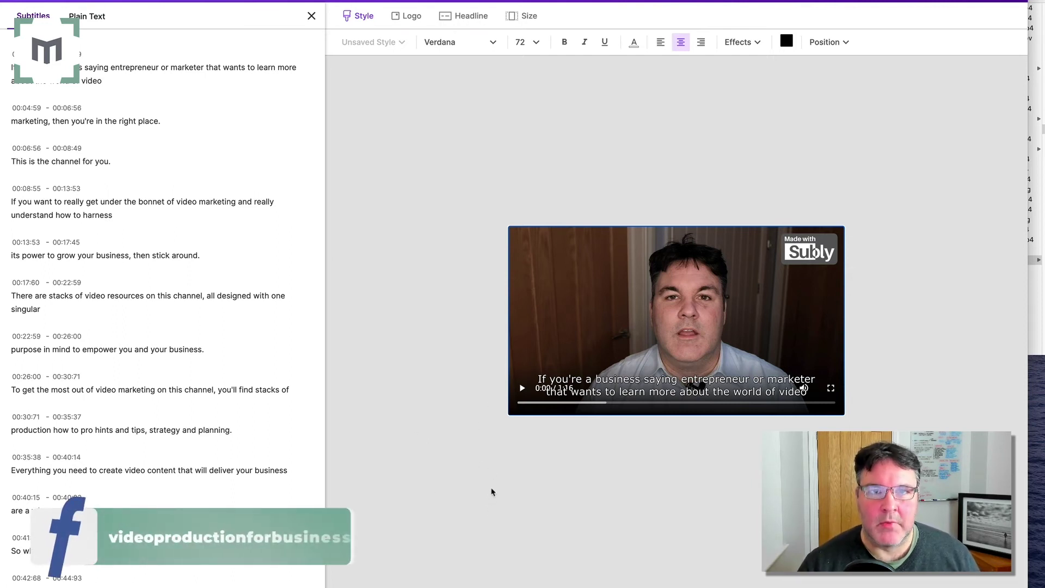
Play the subtitled preview and bring up the subtitle font list.
key(space)
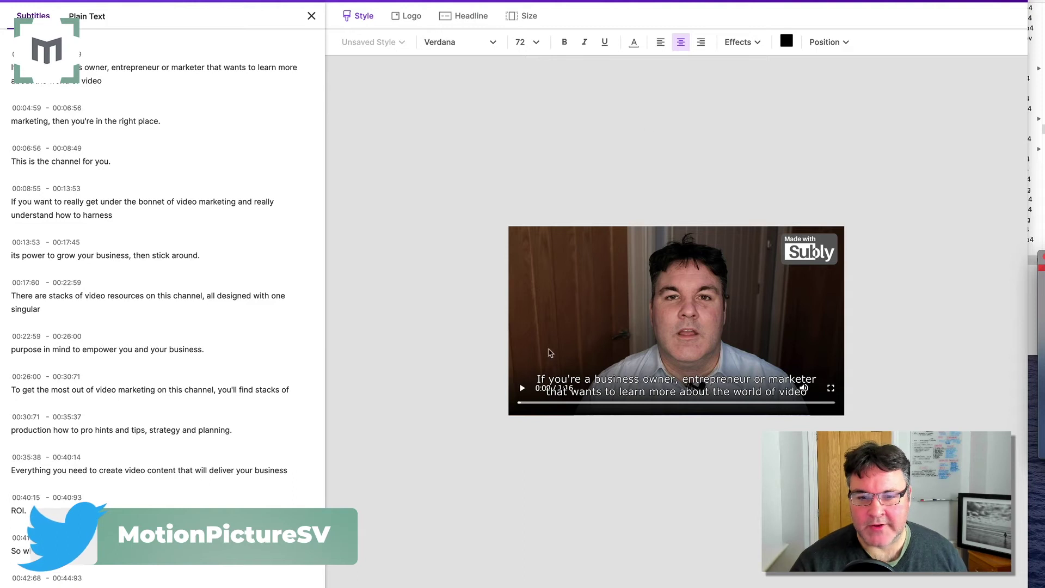
click(494, 44)
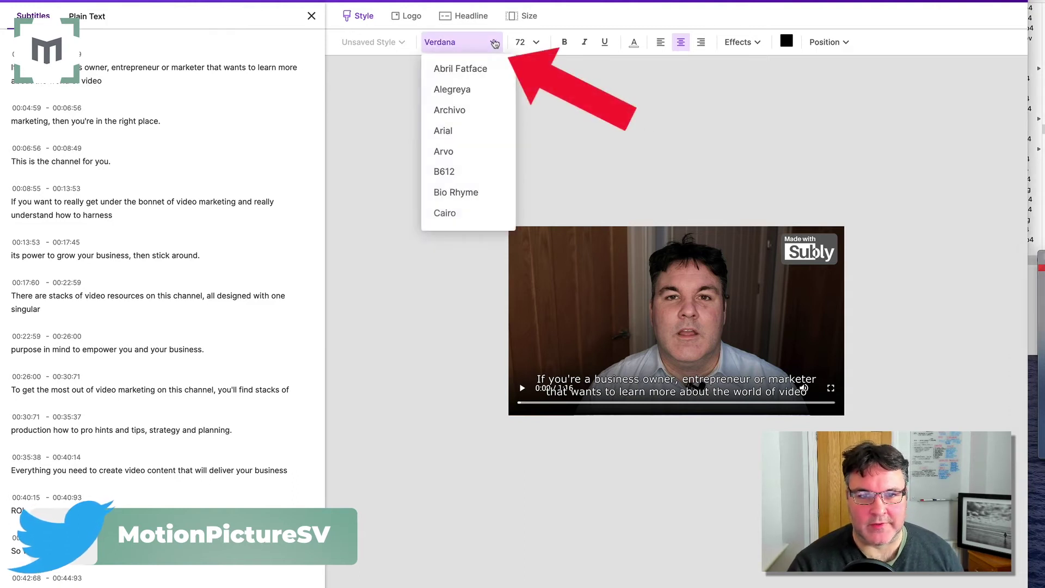
Switch the subtitle font to Arial, try sizes 96 and 80, then settle on 72.
click(471, 140)
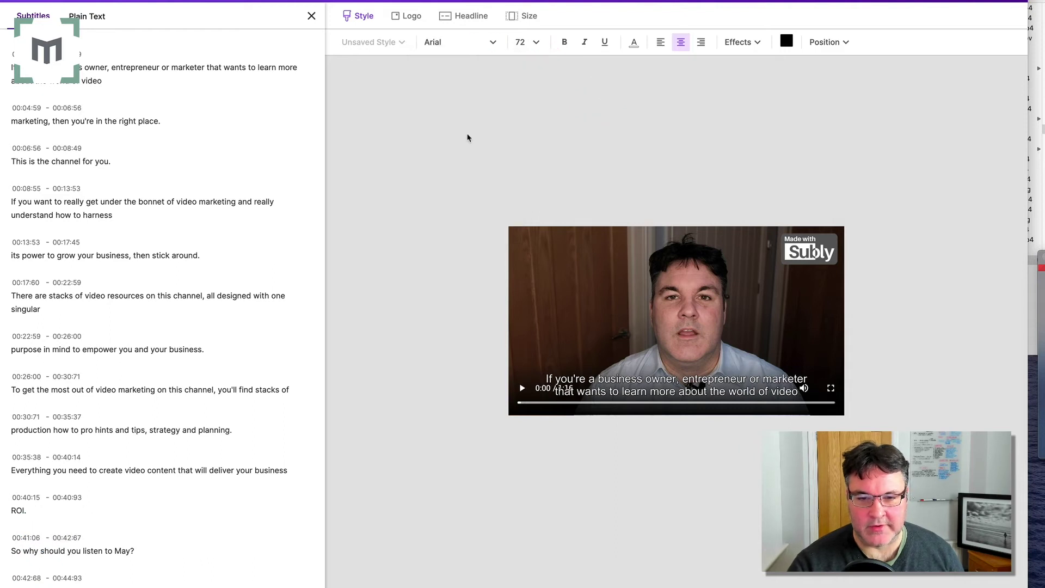
click(527, 41)
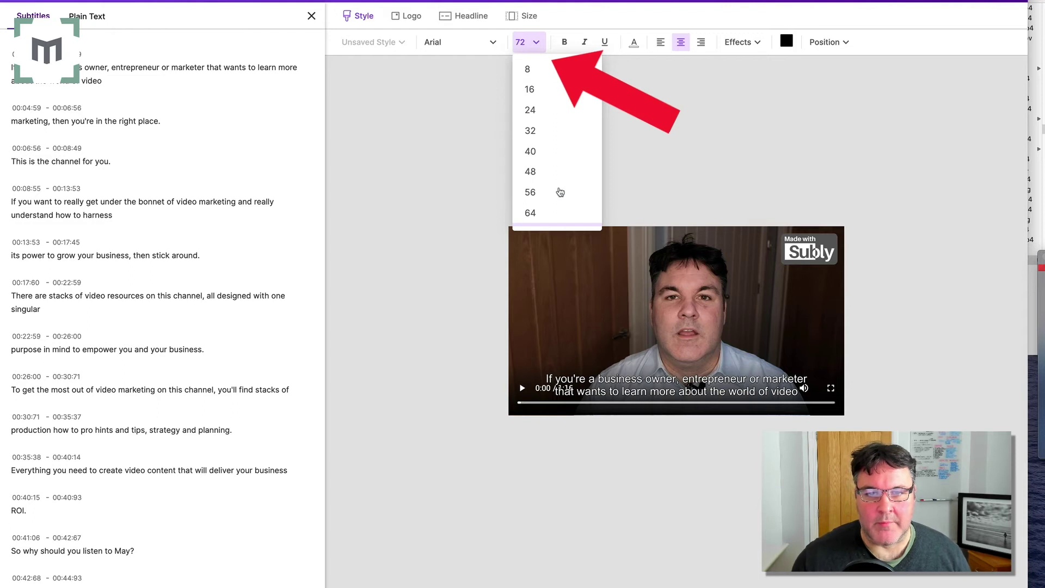
scroll(560, 191, down, 2)
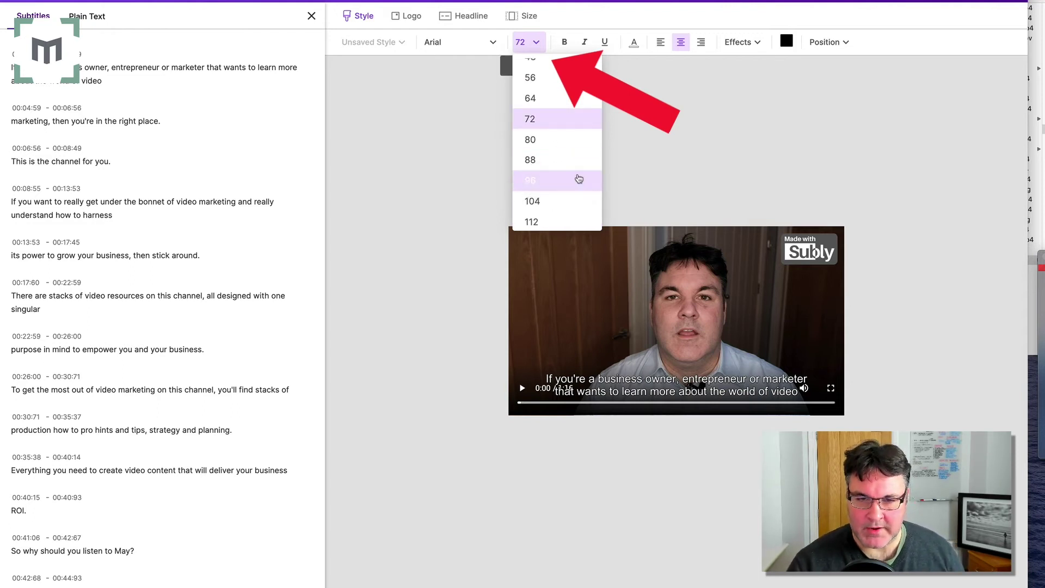
click(549, 181)
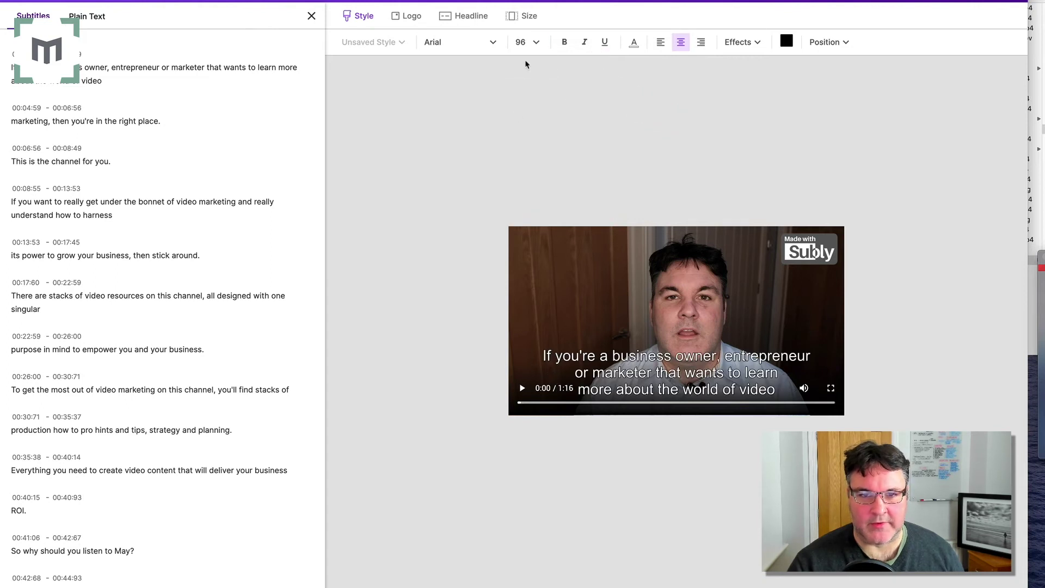
click(536, 42)
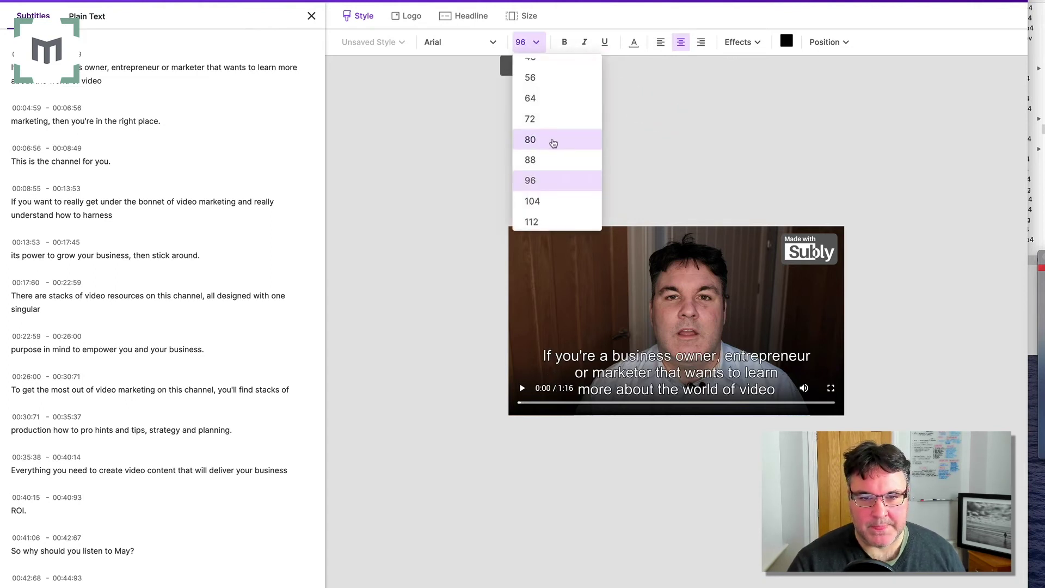
click(552, 142)
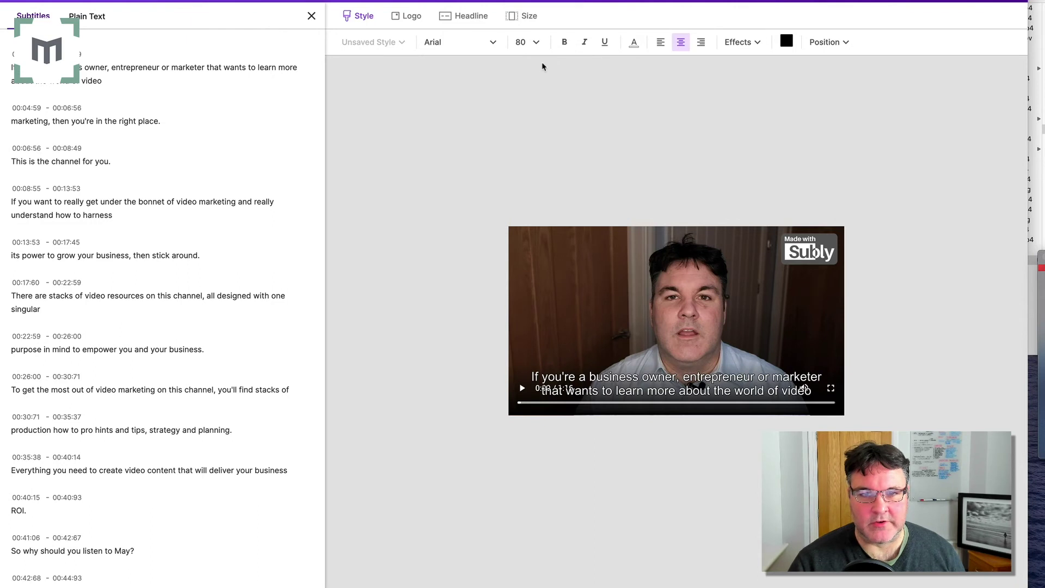
click(533, 42)
click(543, 120)
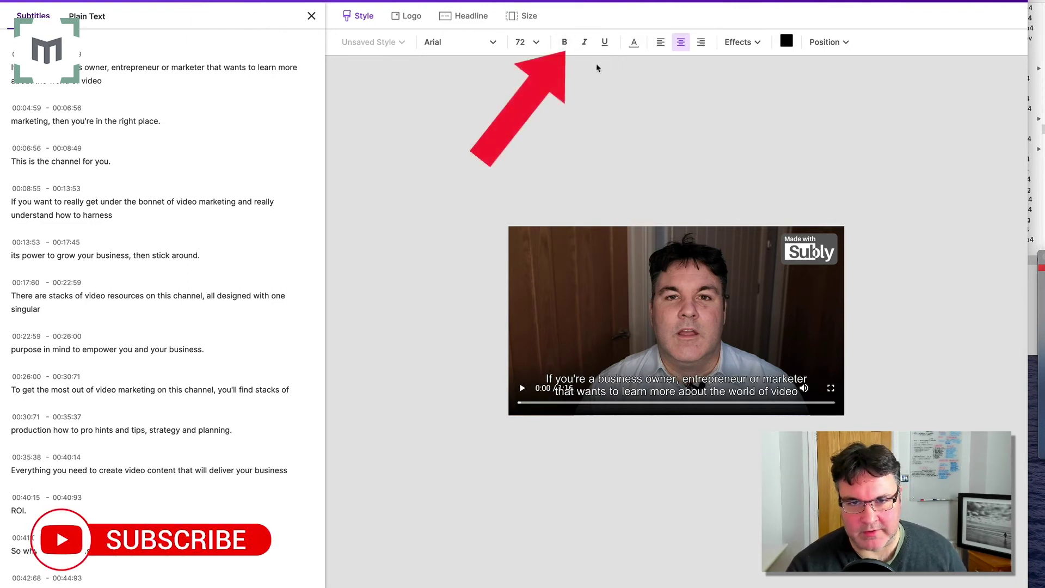
Apply the Background effect behind the captions and bring up its colour choices.
click(747, 43)
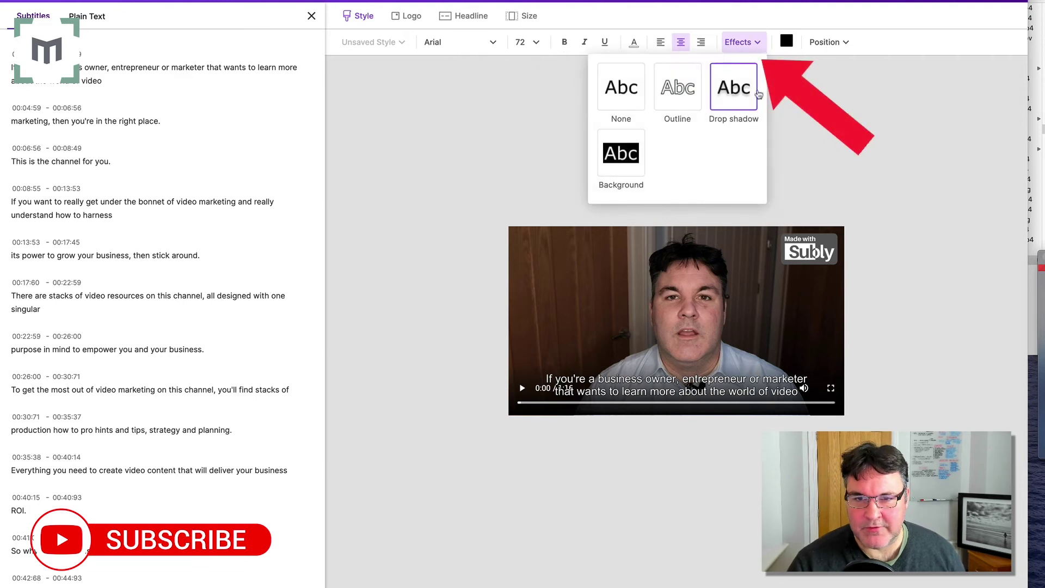
click(631, 162)
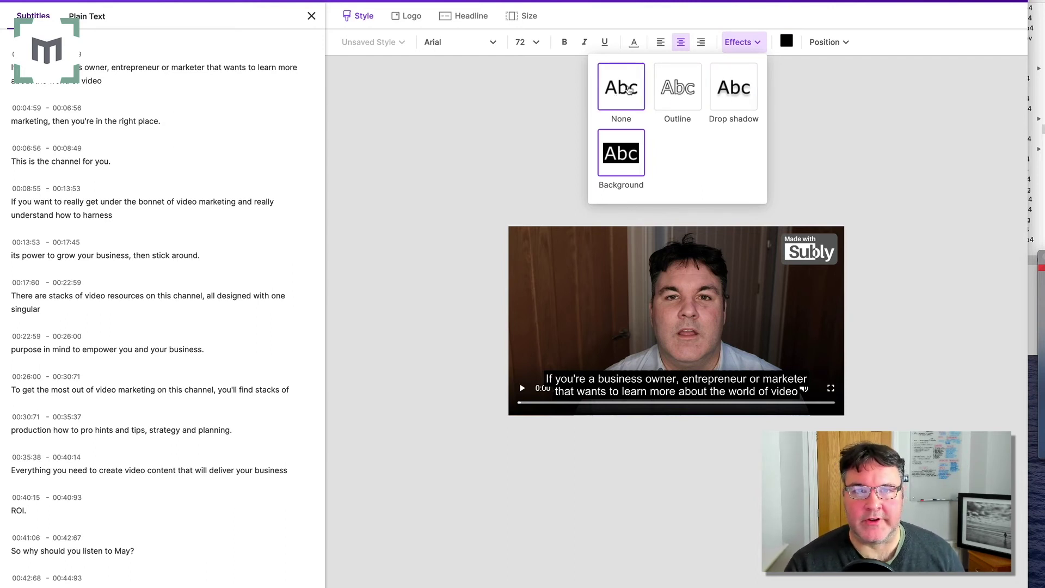
click(787, 42)
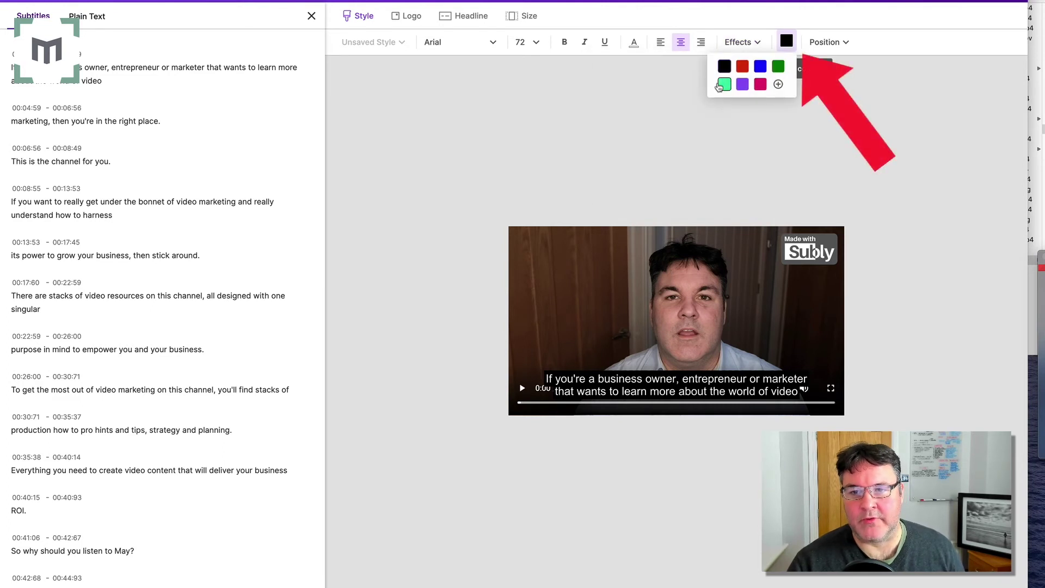
click(827, 42)
click(701, 81)
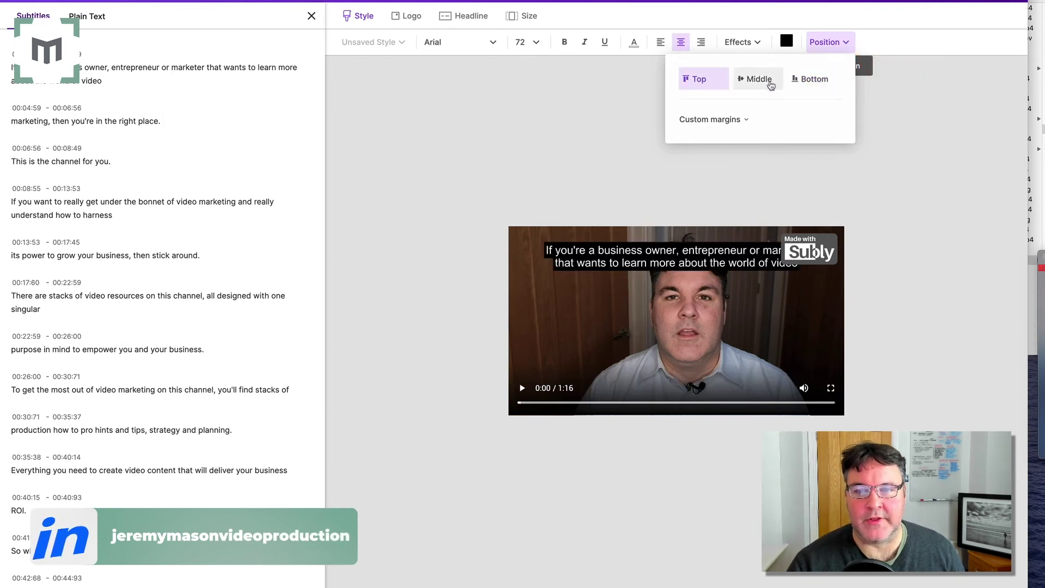
click(811, 80)
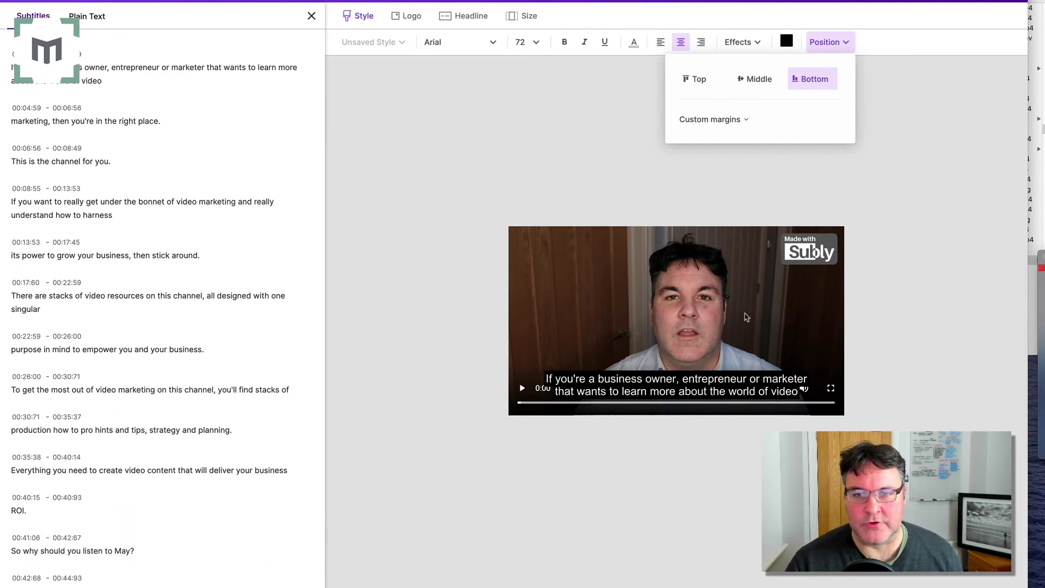
click(745, 121)
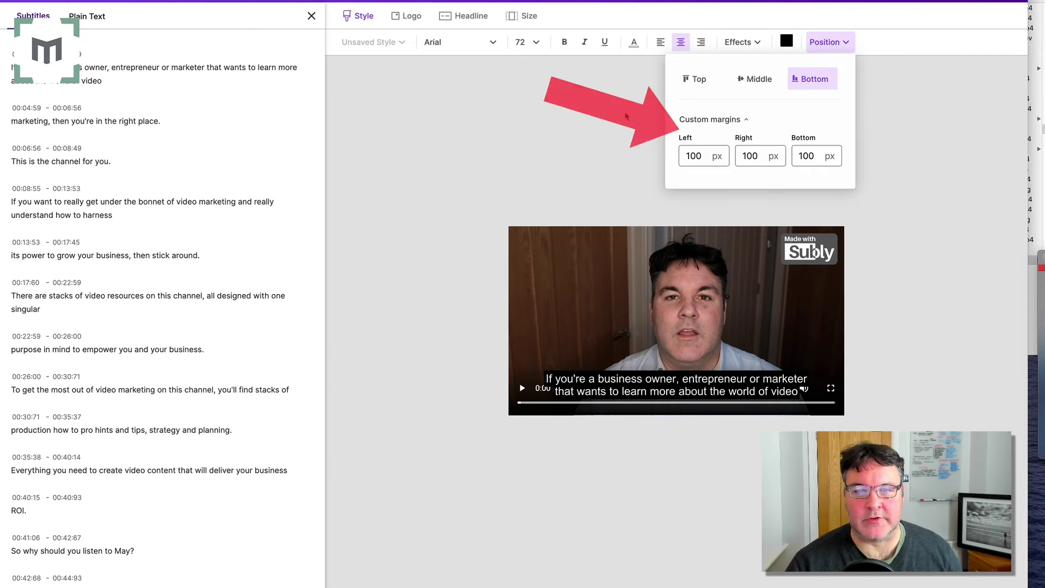
click(722, 192)
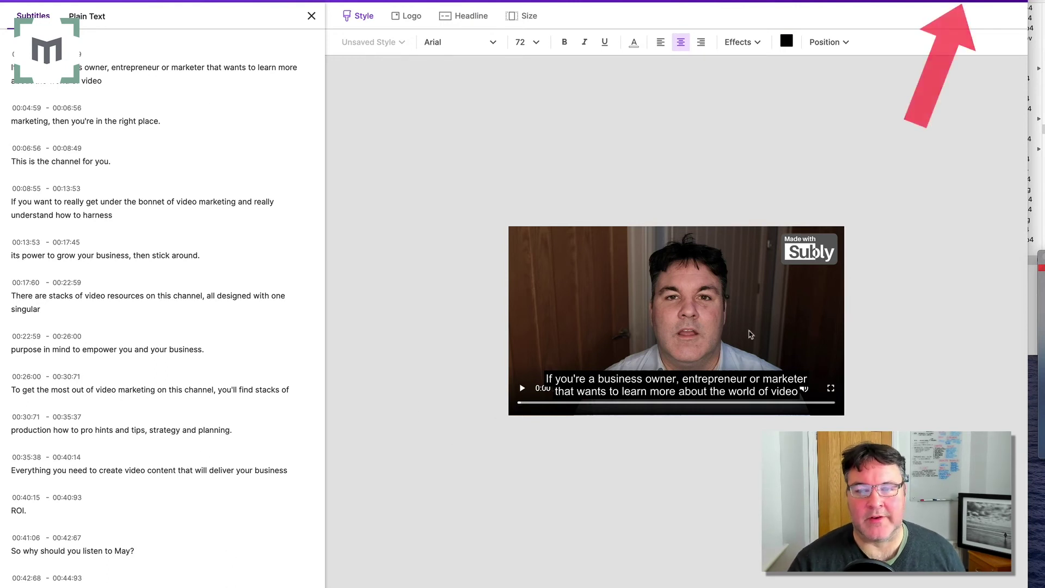
Start the video download and check the aspect ratios, keeping 16:9 Landscape.
click(972, 16)
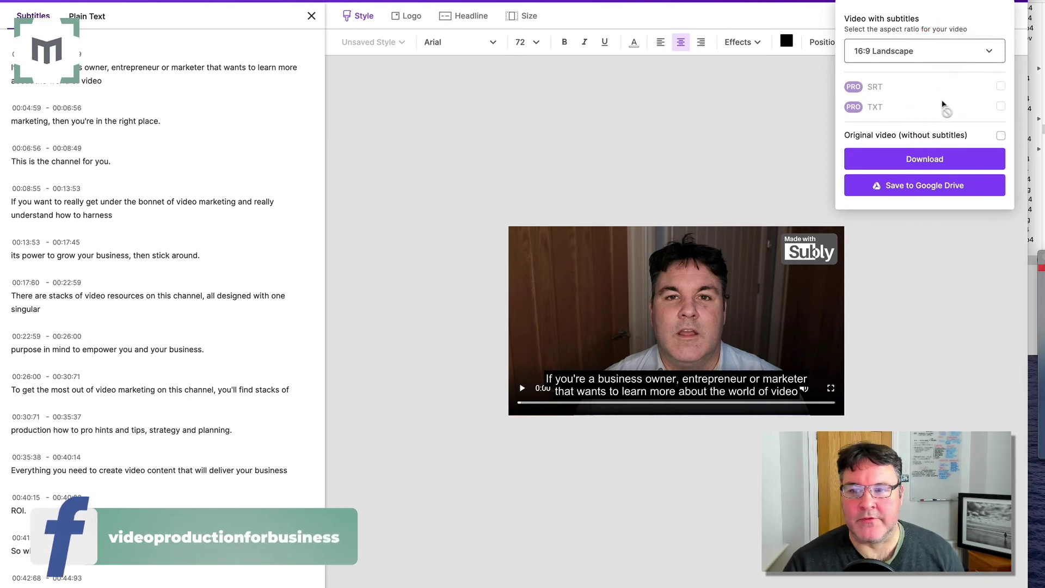
click(992, 51)
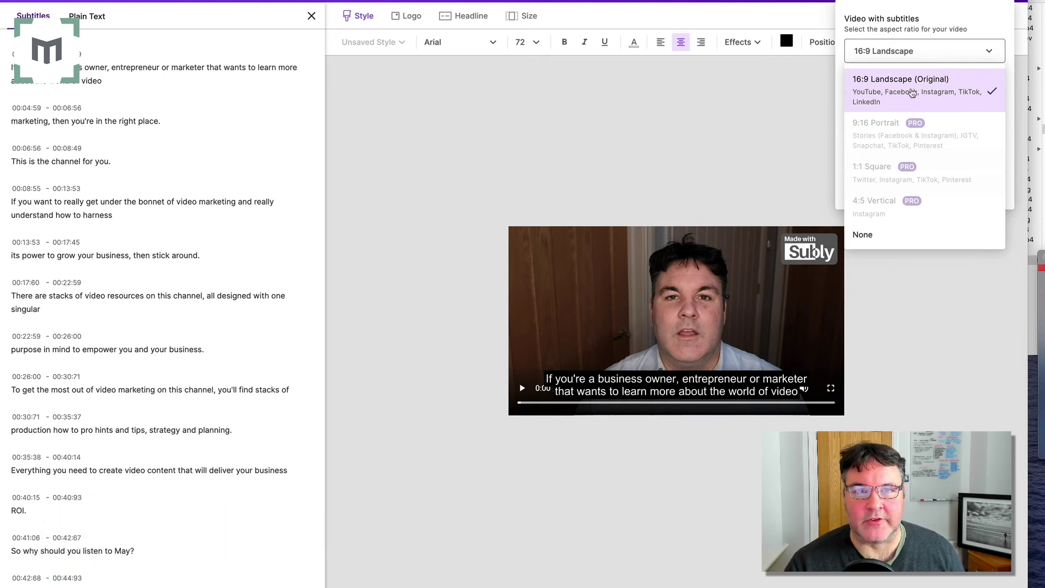
click(787, 96)
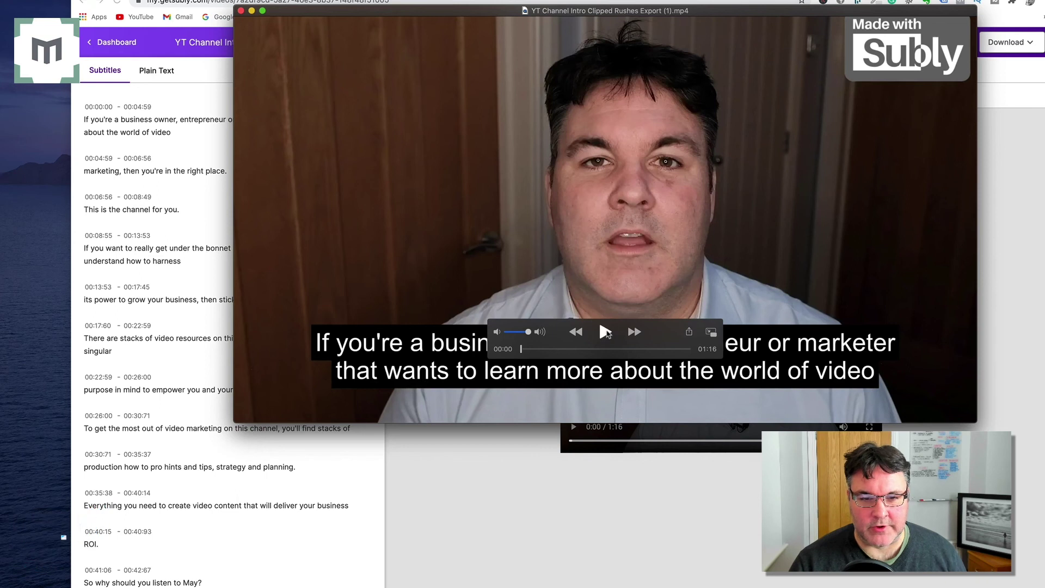
Play the exported video in QuickTime and pause at 0:05 to check the burnt-in caption.
click(606, 332)
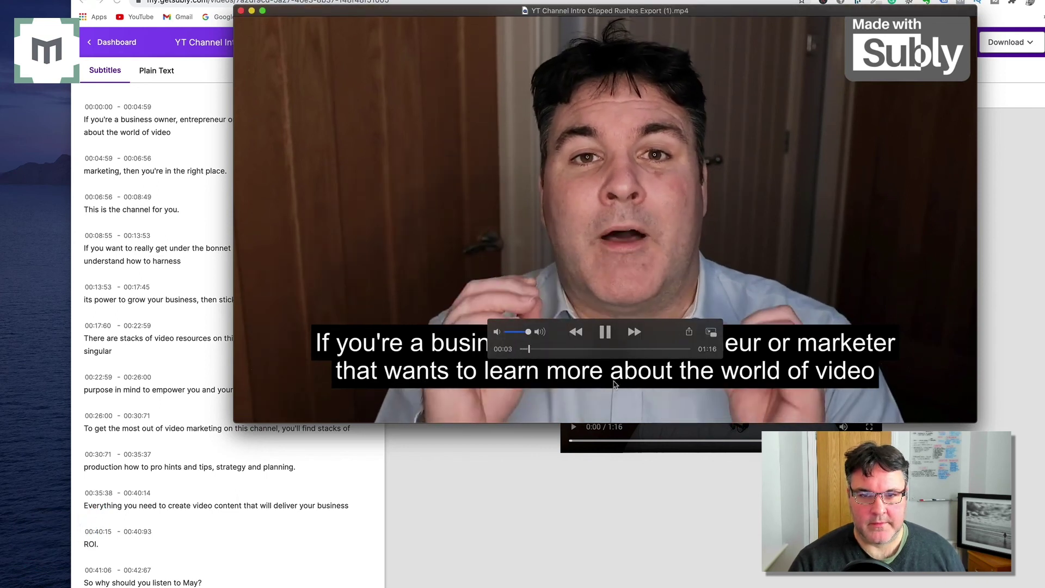
click(604, 333)
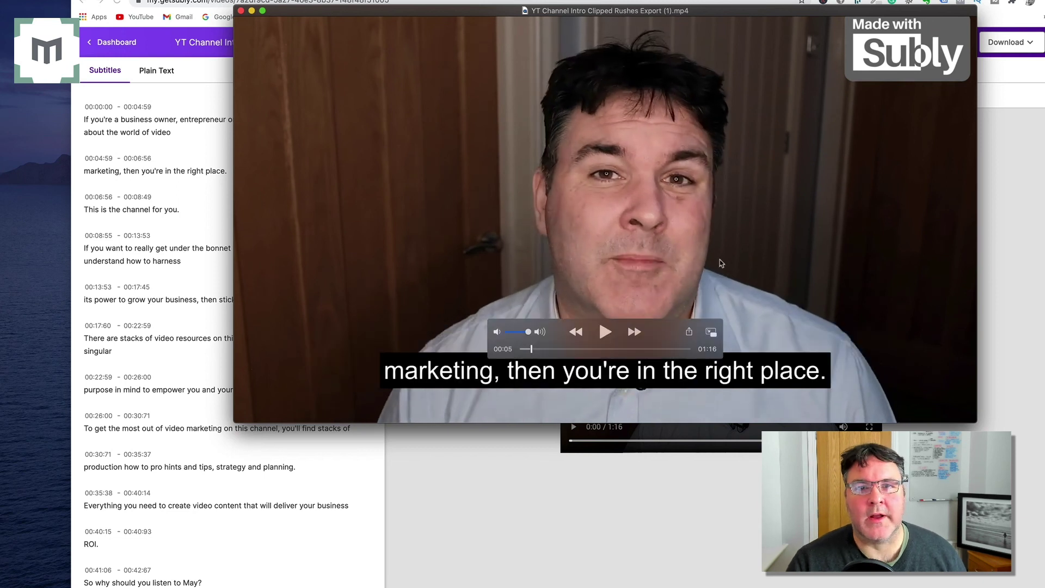